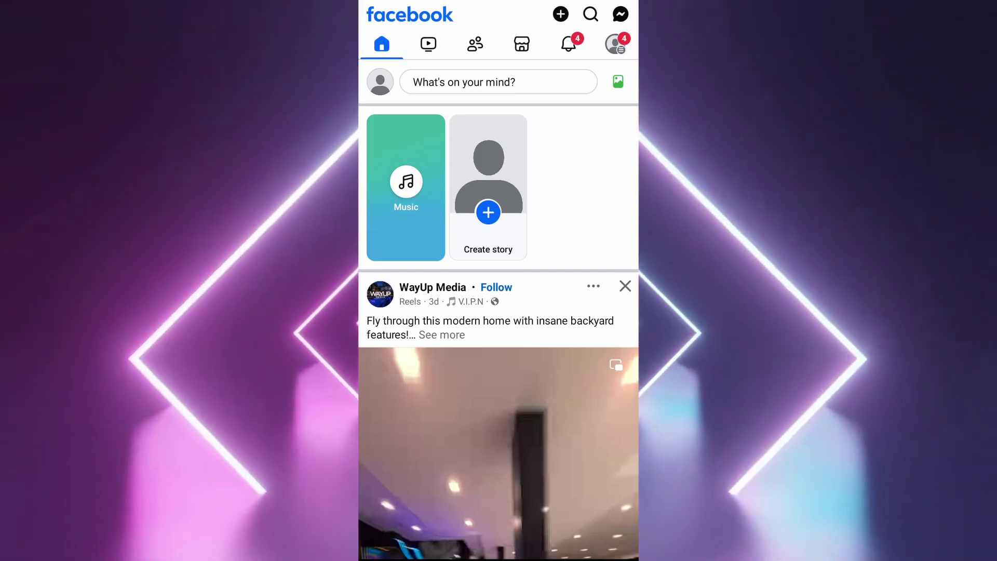
Go from the account menu to your own profile and open its Profile Settings
left_click(616, 43)
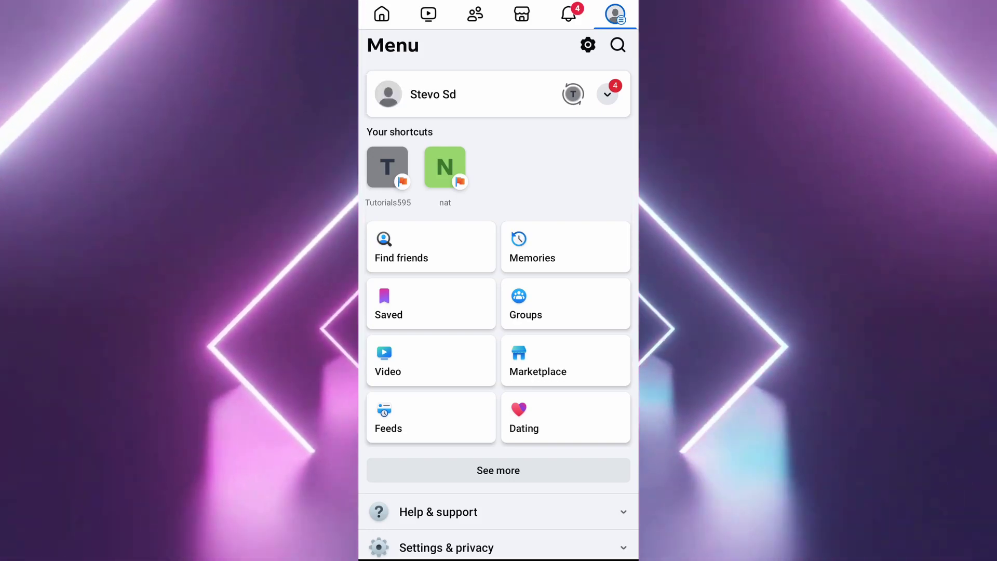
left_click(433, 94)
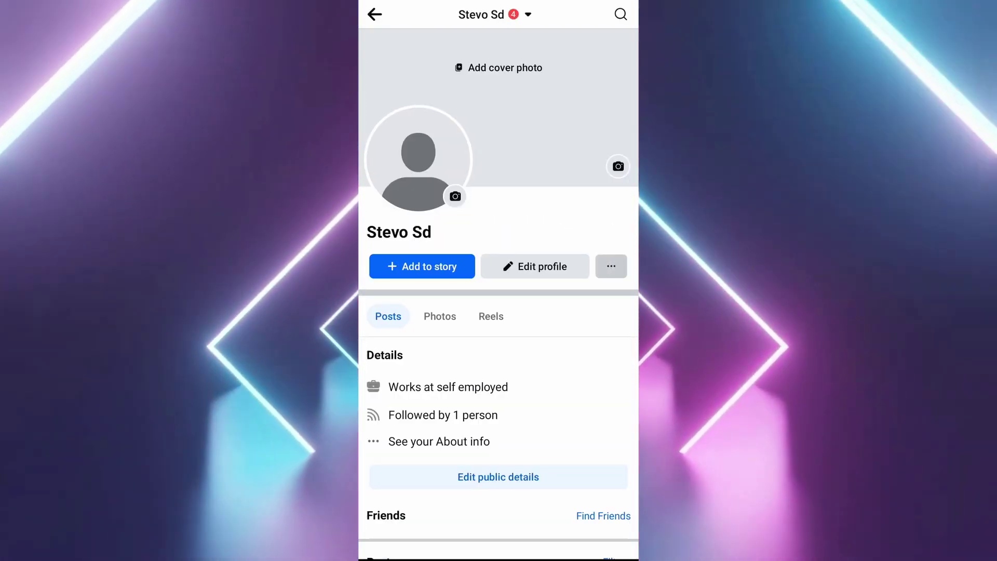
left_click(611, 265)
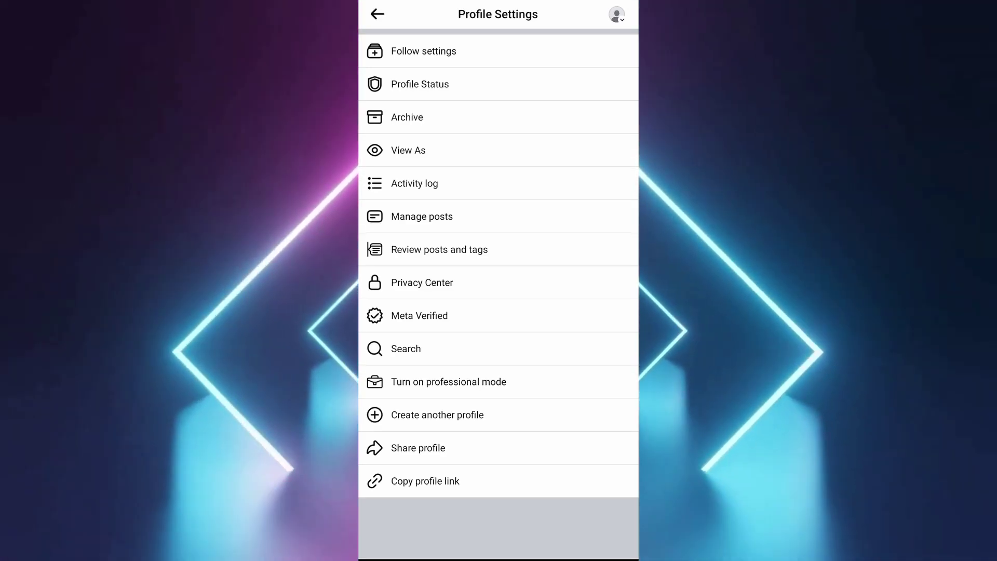
Turn on professional mode for the profile and open the Professional dashboard
left_click(449, 381)
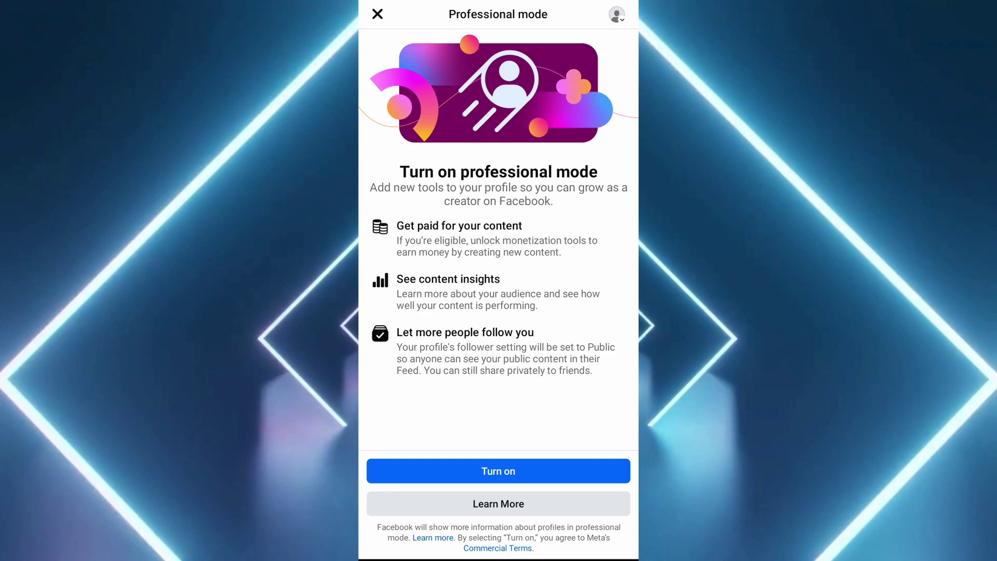
left_click(498, 471)
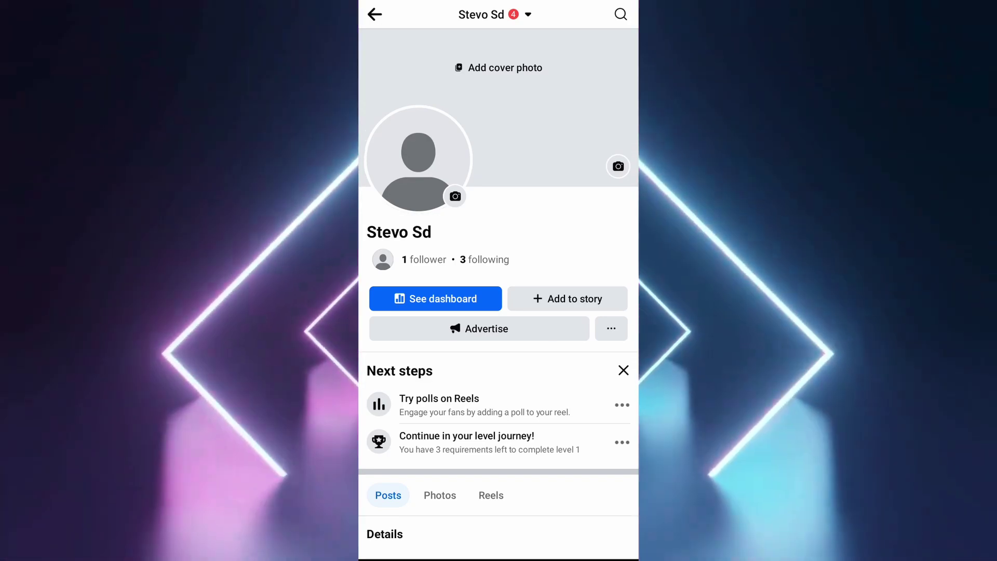
left_click(436, 298)
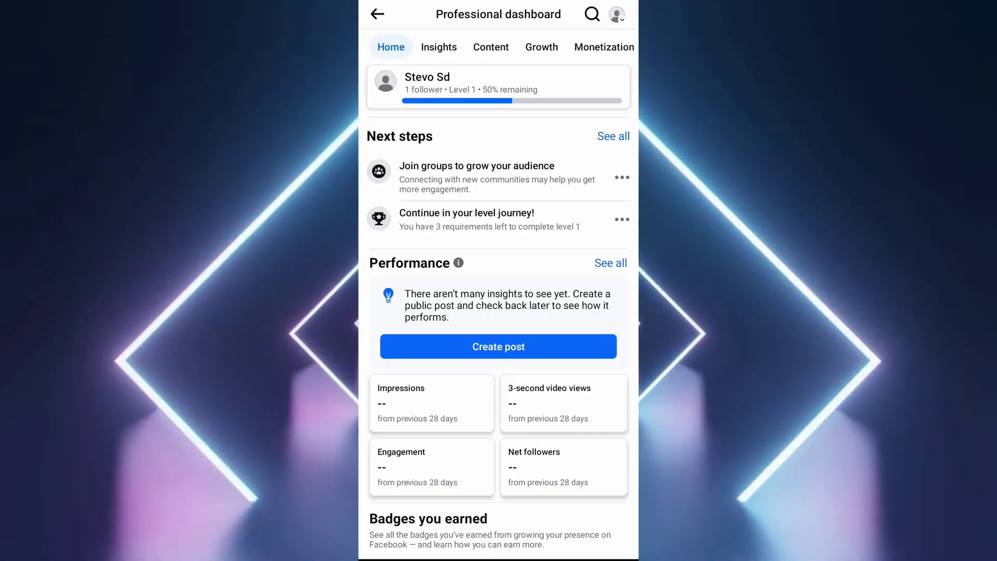
scroll(499, 312, "down", 10)
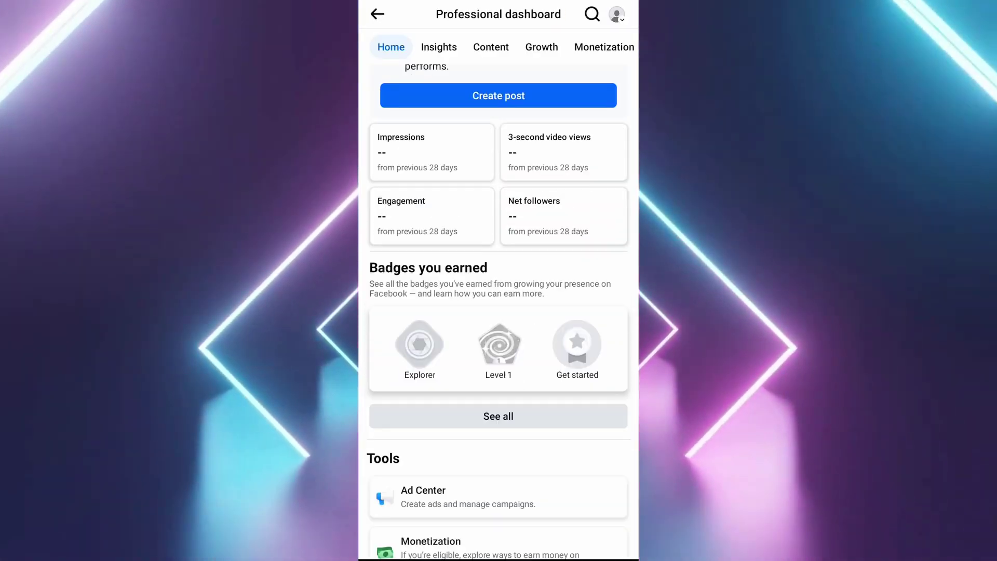
Open the dashboard's Insights tab, showing zero performance figures and no recent content
left_click(439, 46)
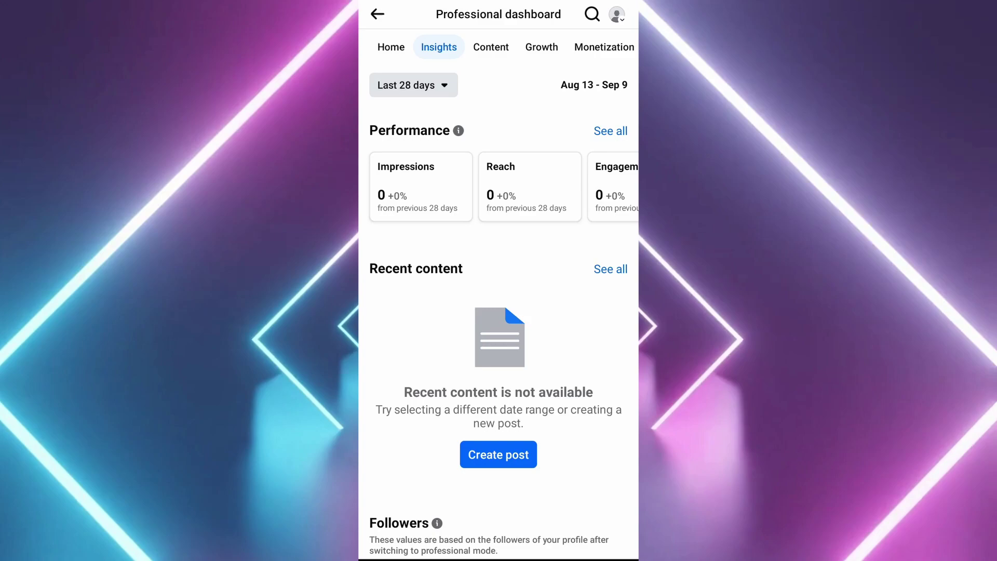